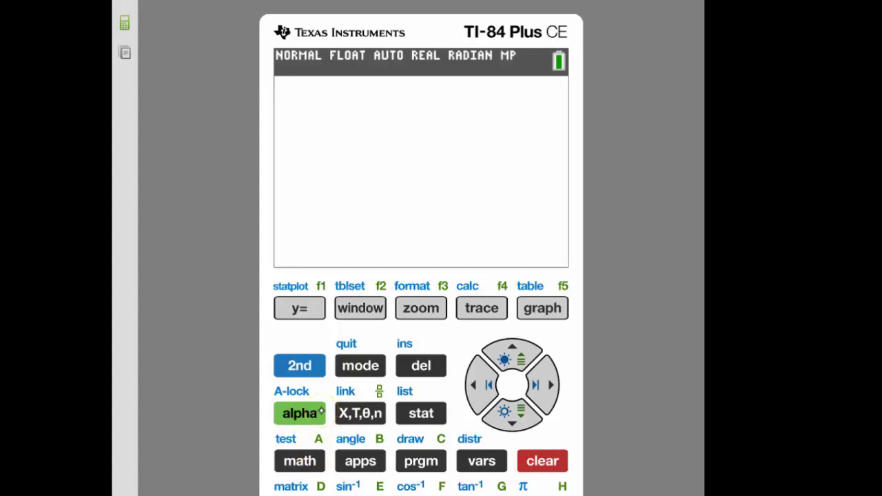
Step: View the math functions list and the relational test symbols list, returning to a blank home screen after each
left_click(304, 461)
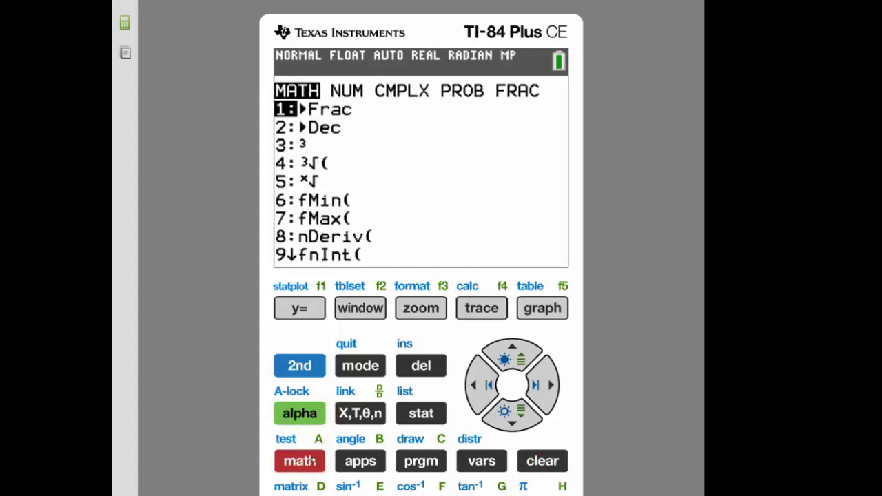
left_click(554, 463)
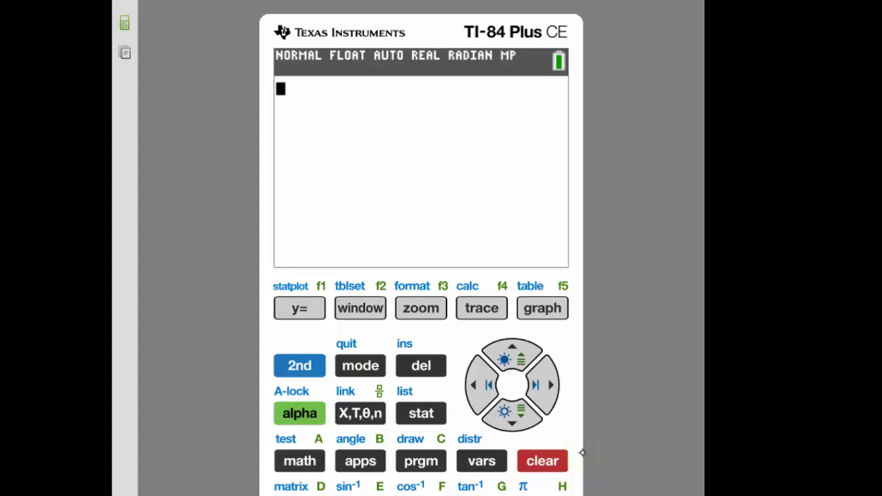
left_click(305, 366)
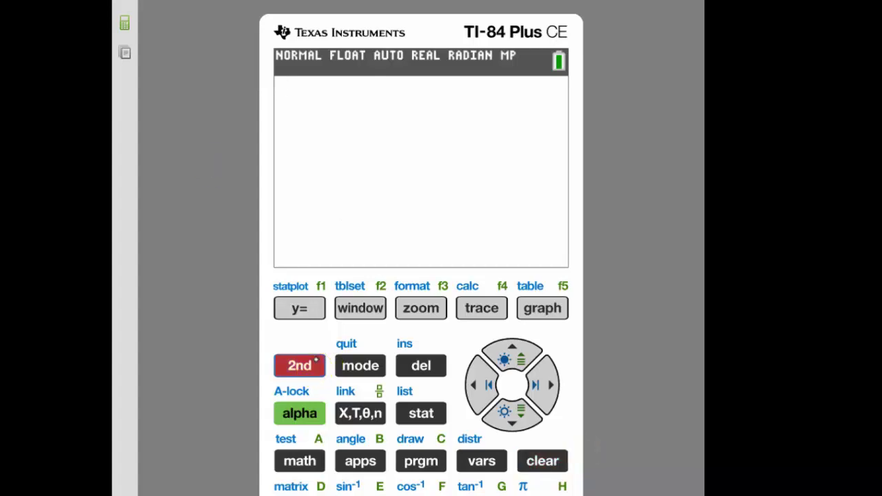
left_click(291, 104)
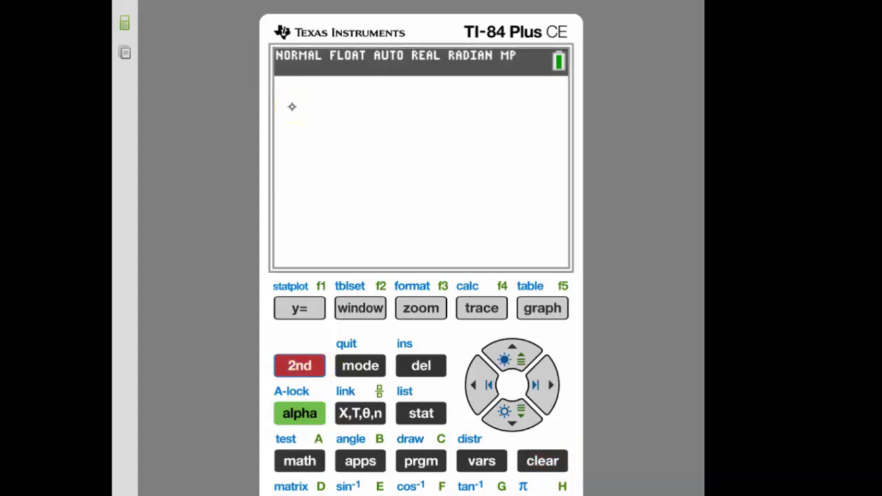
left_click(297, 106)
left_click(299, 461)
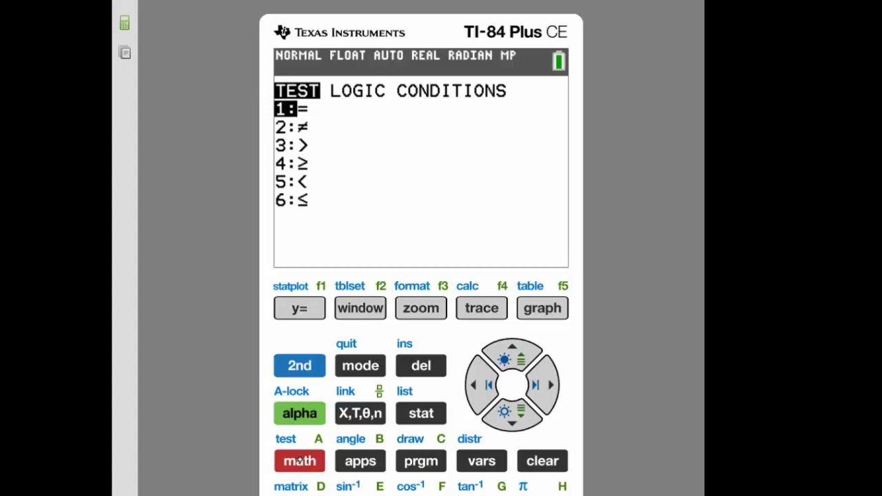
left_click(544, 461)
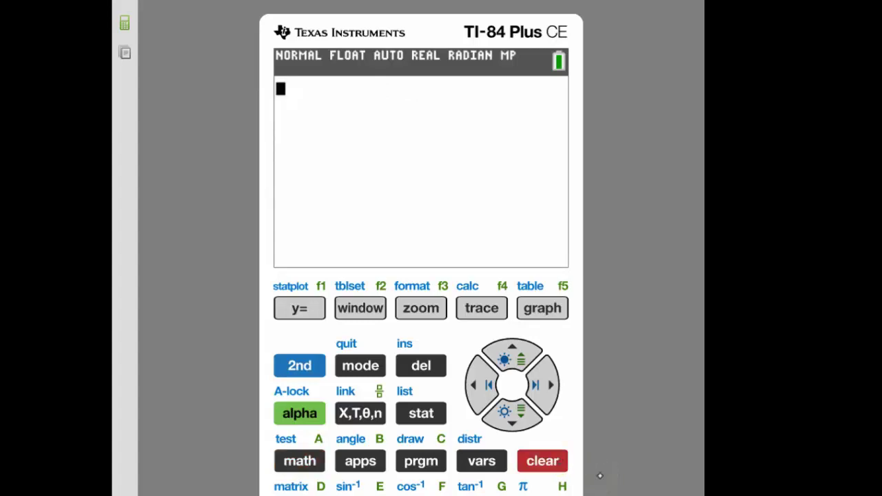
Step: Enter the letter A on the home screen and clear it
left_click(313, 413)
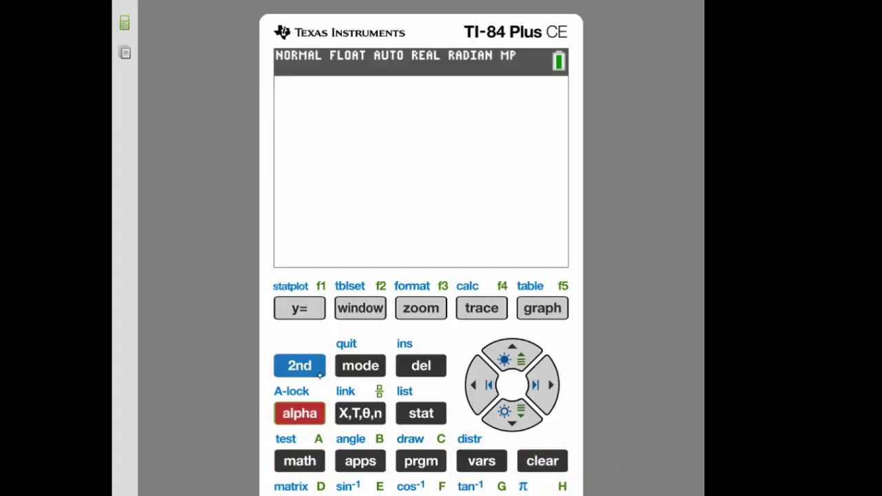
left_click(309, 461)
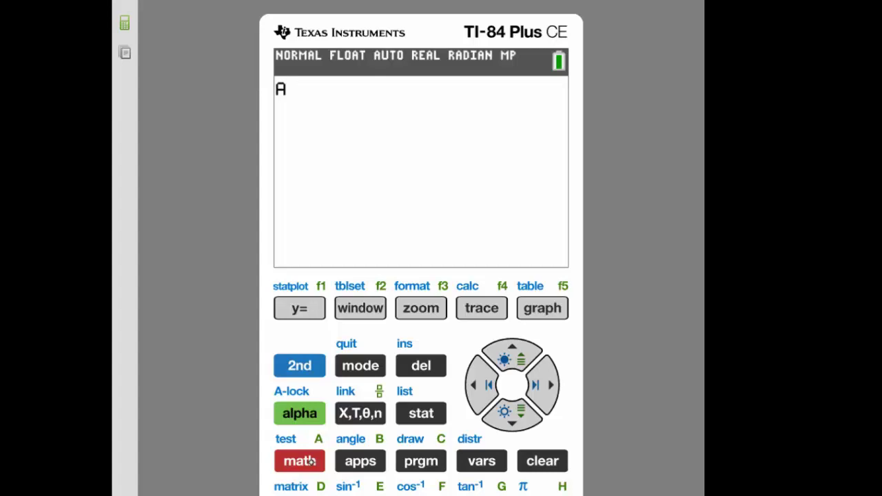
left_click(559, 461)
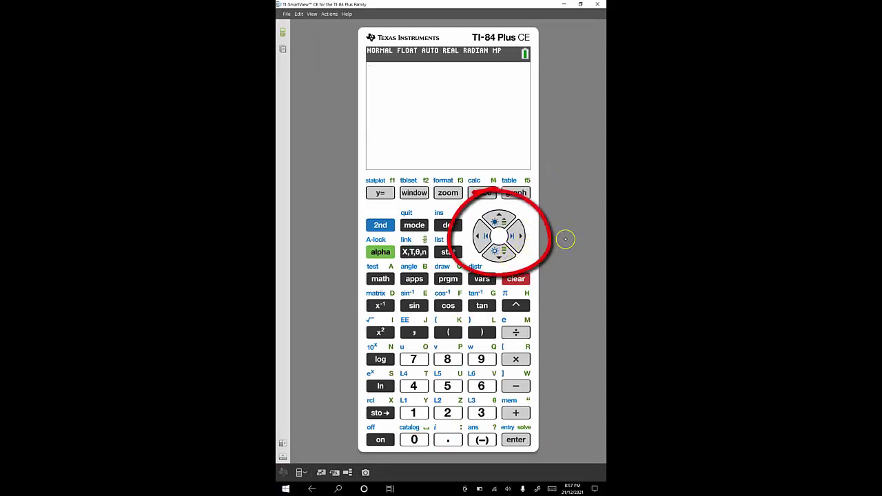
Step: Insert the nCr combination template from the probability functions onto the home screen
left_click(381, 278)
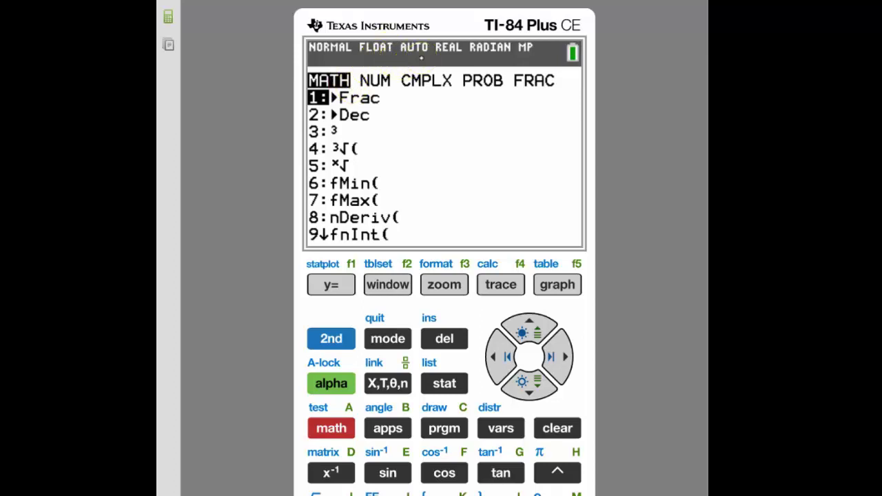
left_click_drag(515, 81, 442, 83)
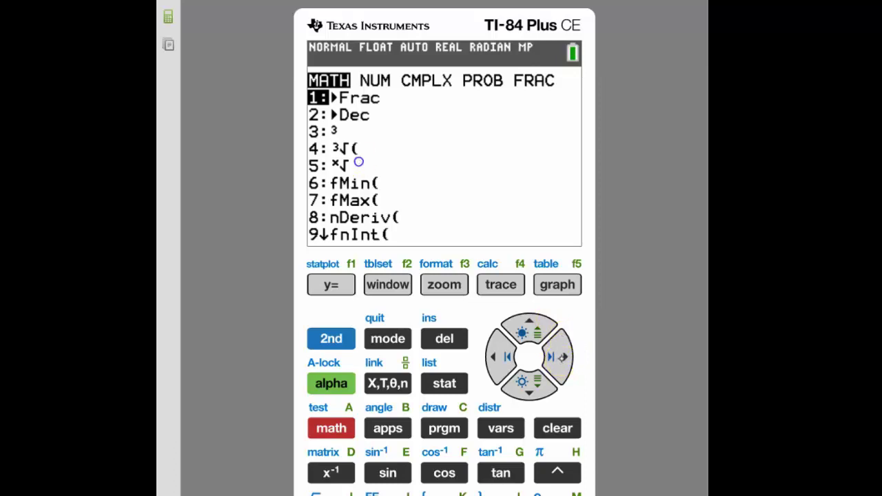
key("Right")
key("Right")
key("Right")
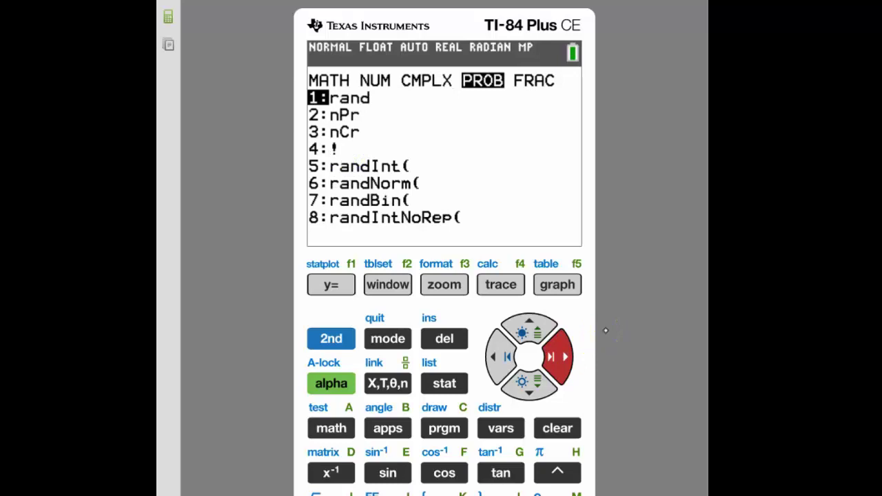
left_click_drag(309, 131, 372, 144)
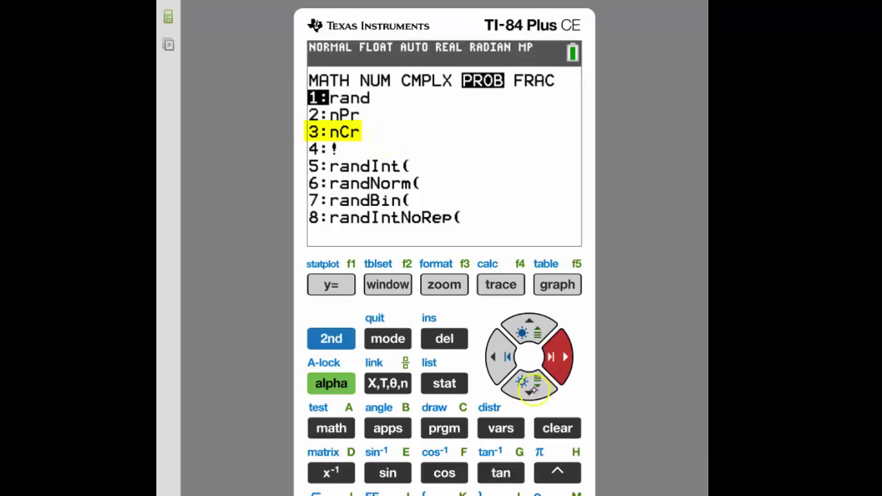
key("Down")
key("Down")
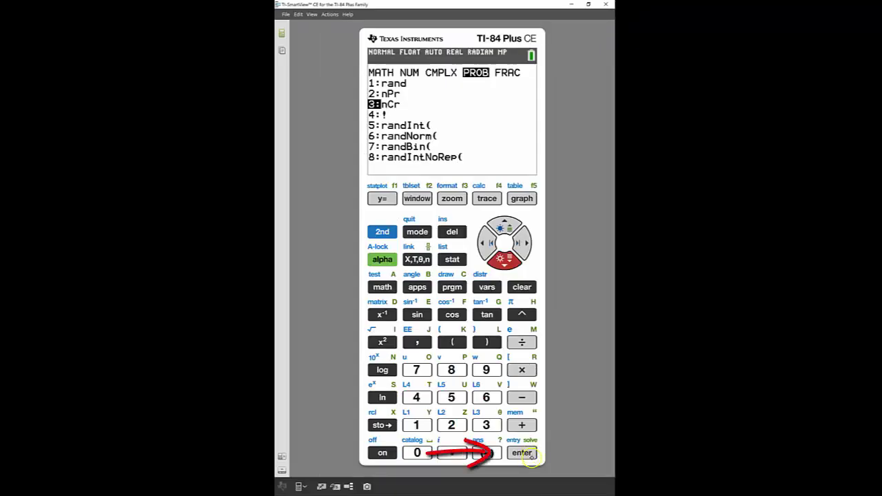
left_click(521, 453)
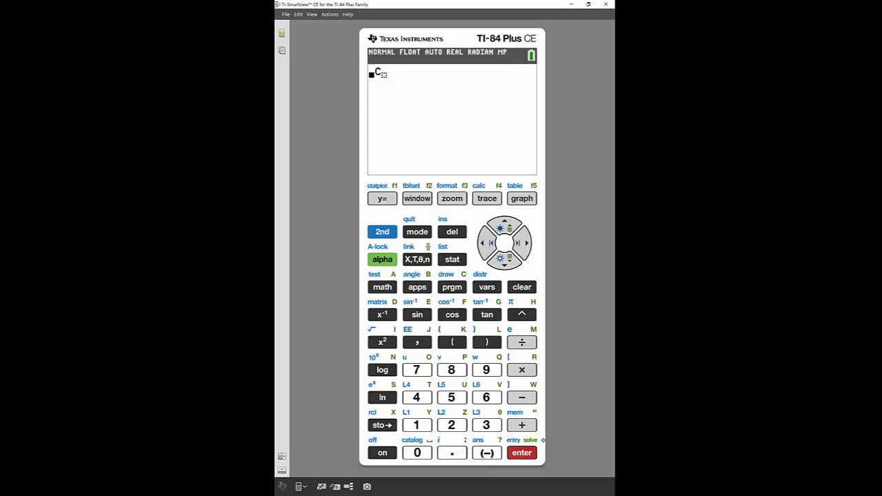
Step: Fill the combination template with 7 and 2 and evaluate it
left_click(417, 368)
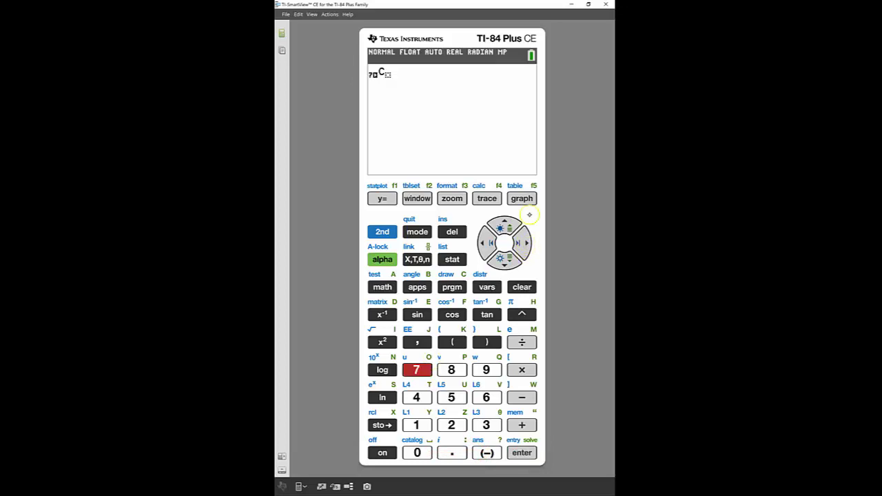
left_click(525, 244)
left_click(525, 244)
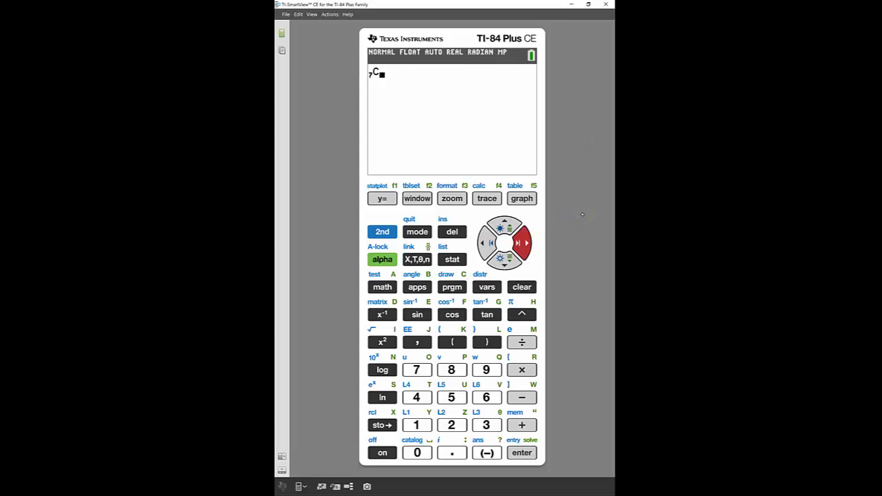
left_click(451, 425)
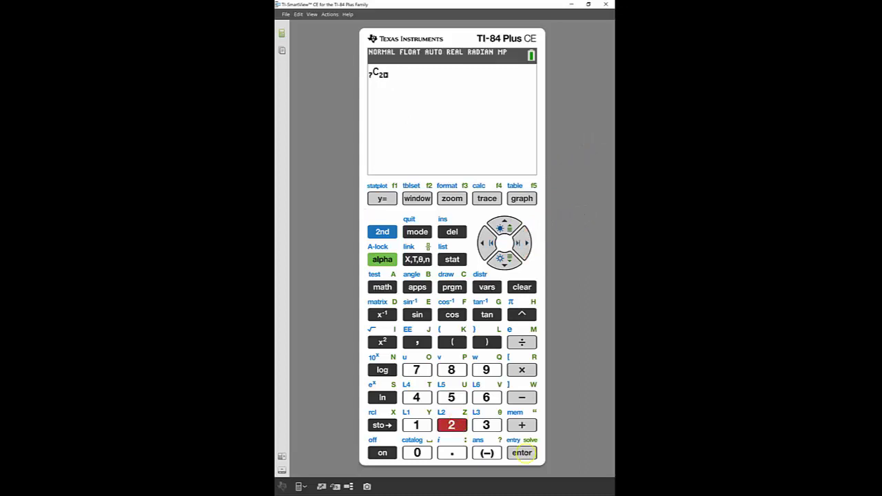
left_click(530, 441)
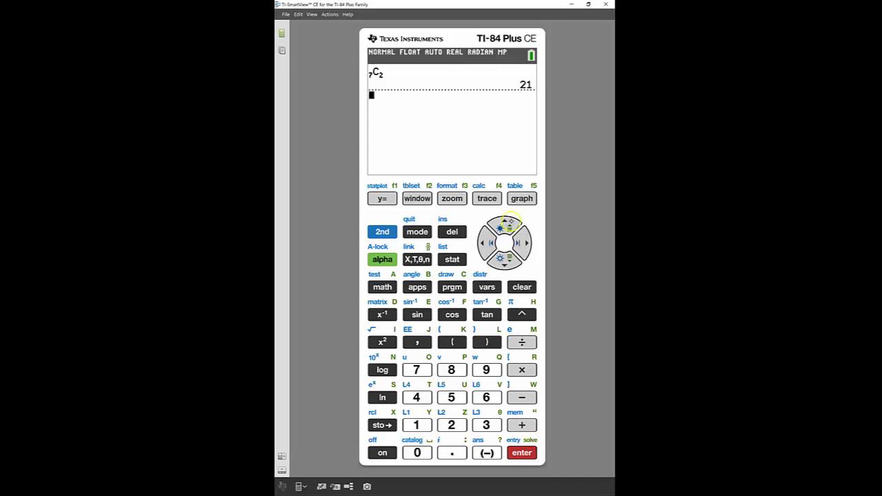
Step: Look back through the calculation history up to the i² entry and return to the entry line
key("Up")
key("Up")
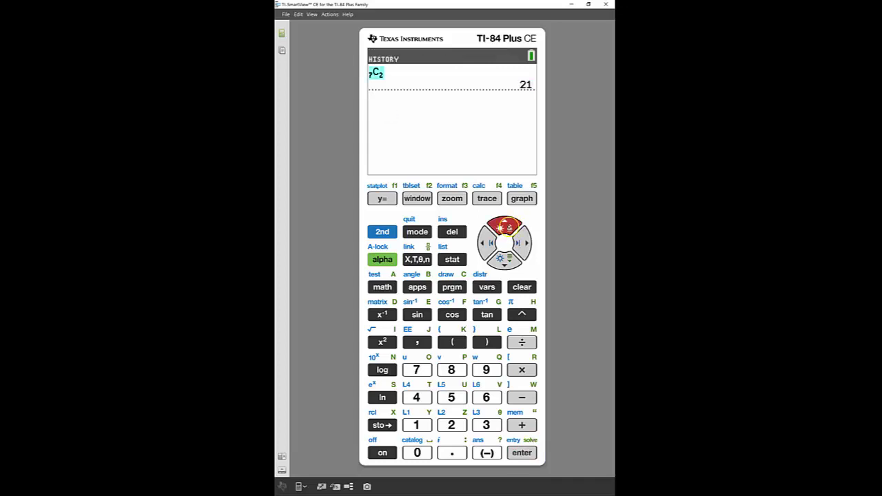
left_click(503, 226)
left_click(501, 227)
left_click(504, 226)
left_click(504, 226)
left_click(504, 226)
left_click(504, 226)
left_click(503, 226)
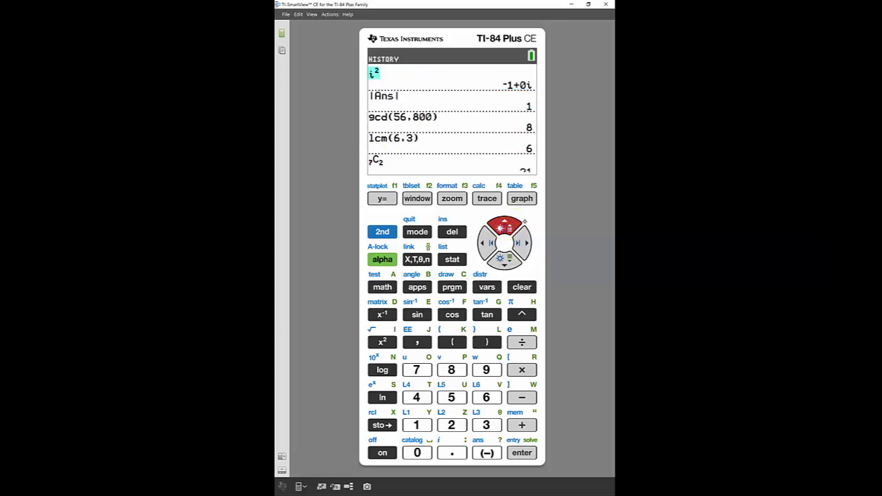
left_click(504, 261)
left_click(504, 260)
left_click(504, 260)
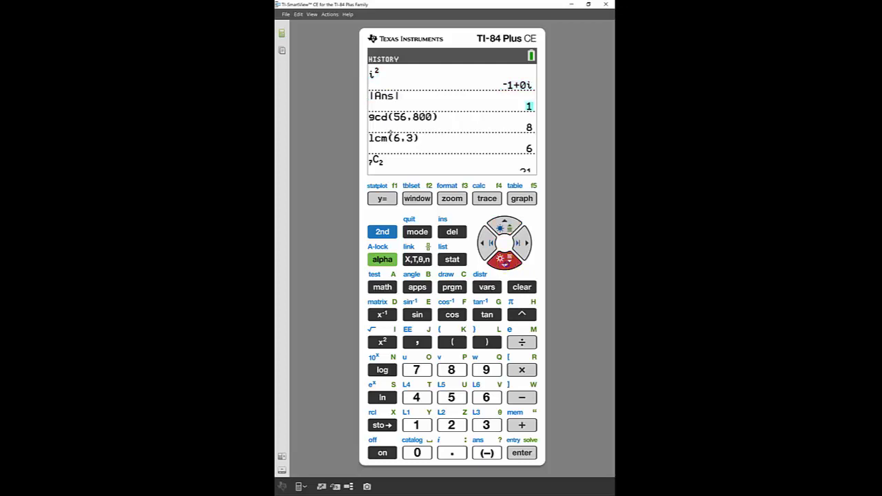
left_click(505, 261)
left_click(505, 261)
left_click(505, 260)
left_click(504, 261)
left_click(505, 260)
left_click(504, 260)
left_click(504, 261)
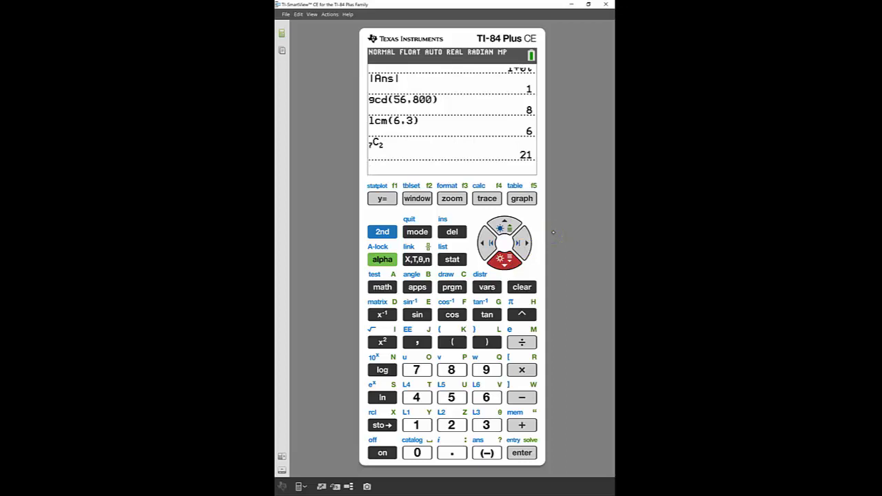
Step: Clear the home screen and try the display brightness control by raising and lowering it
left_click(510, 287)
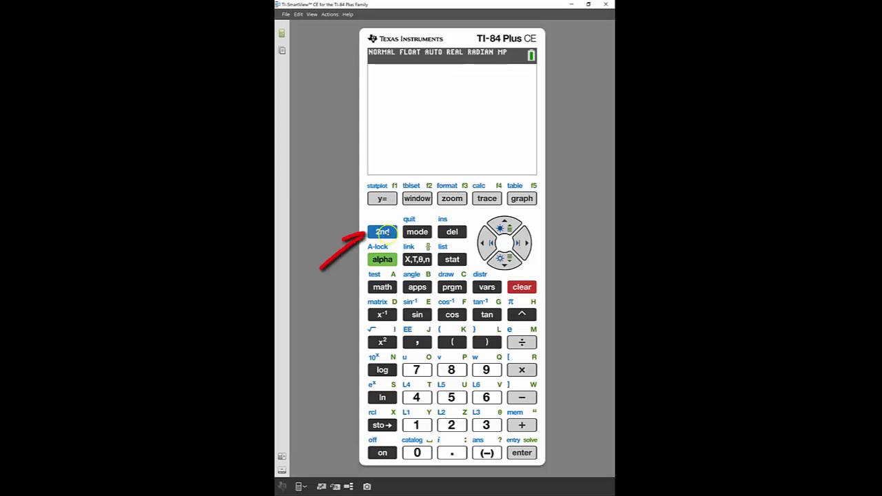
left_click(389, 228)
left_click(505, 224)
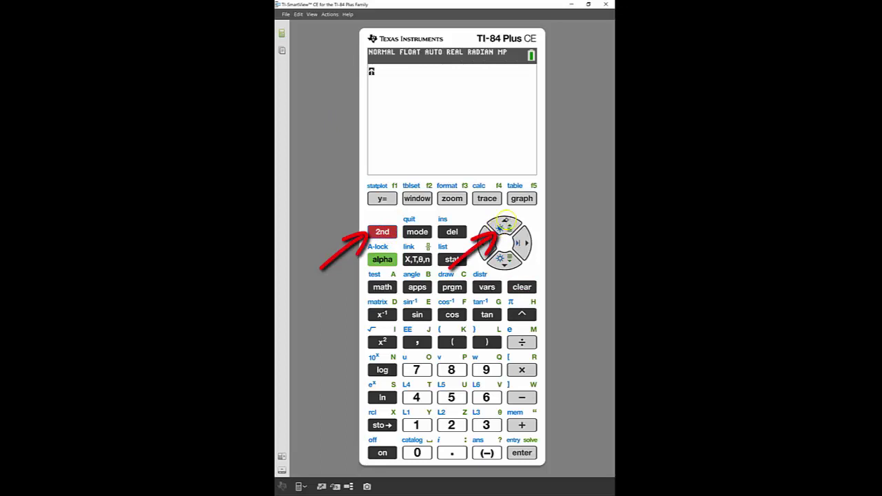
left_click(505, 222)
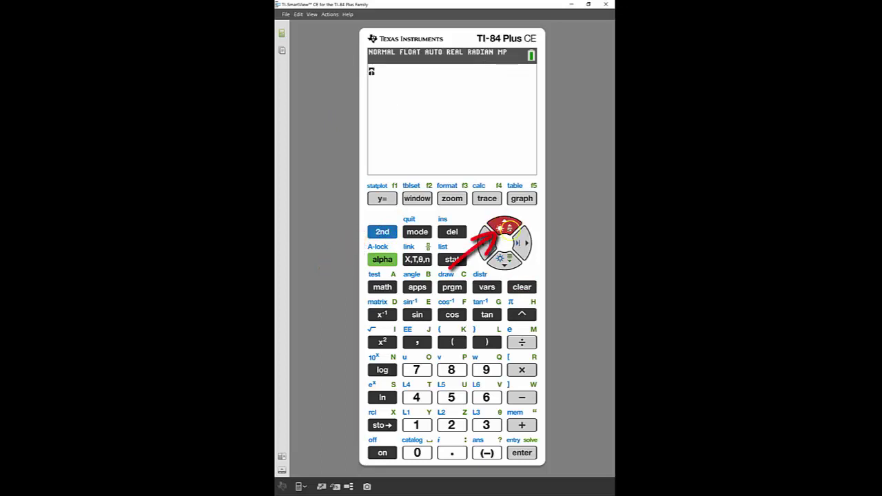
left_click(383, 232)
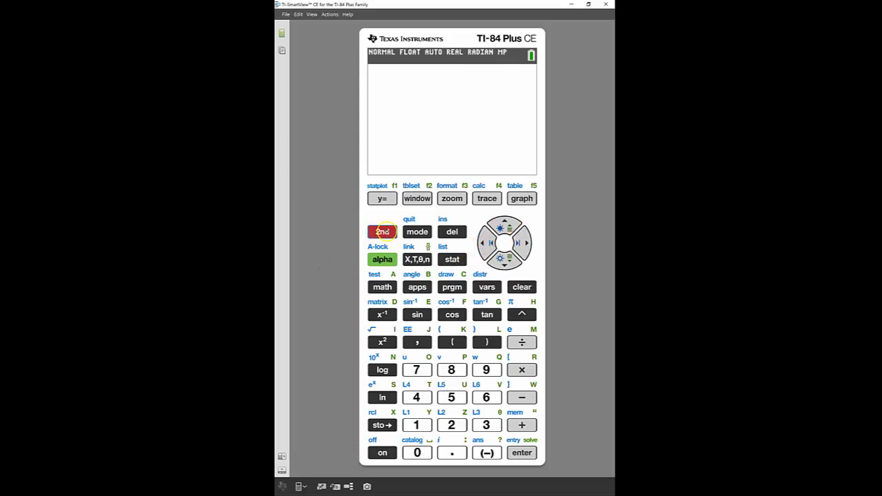
left_click(506, 261)
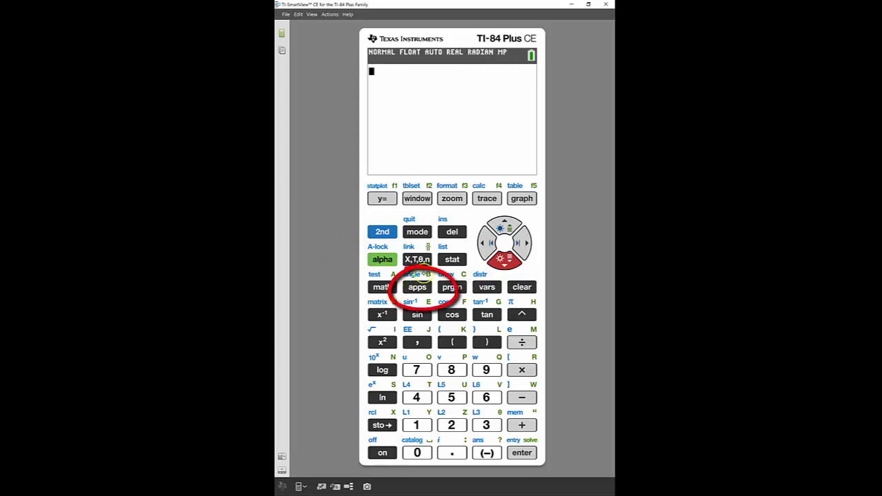
Step: Open the Periodic Table application past its title screen to view the element chart, and quit back to the home screen
left_click(418, 286)
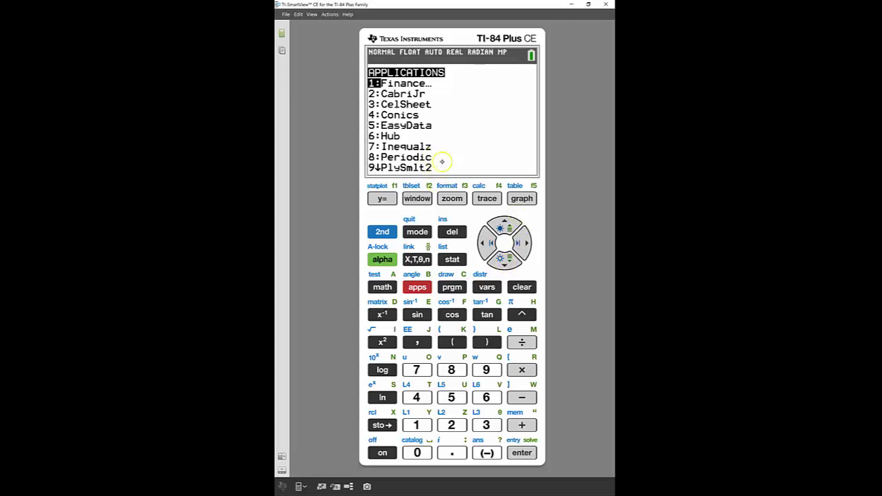
left_click(504, 260)
key("Down")
key("Down")
key("Down")
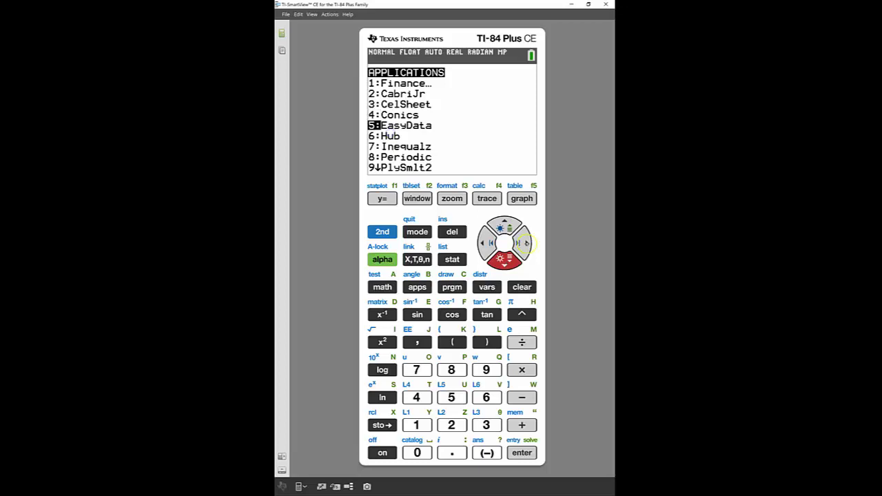
left_click(459, 372)
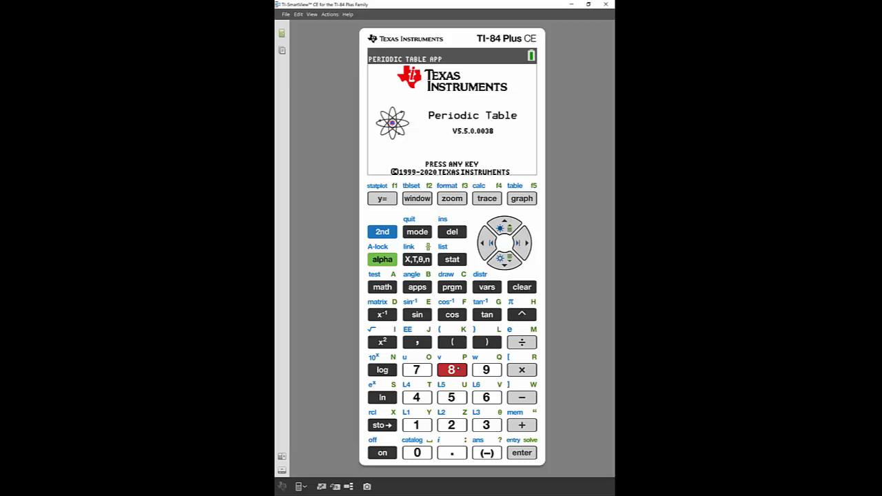
left_click(504, 146)
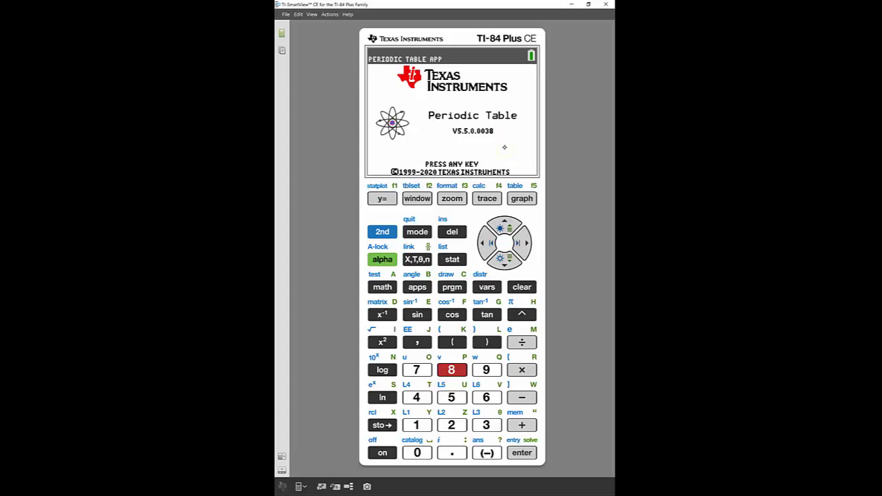
left_click(486, 397)
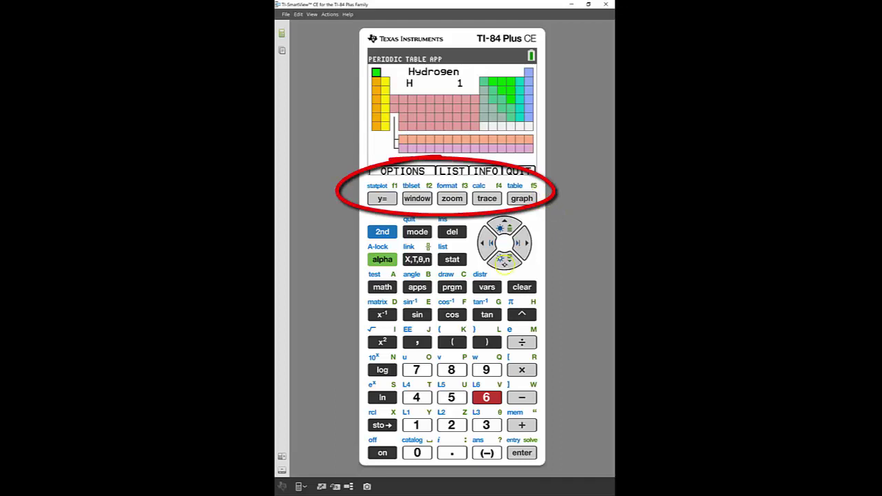
left_click(452, 198)
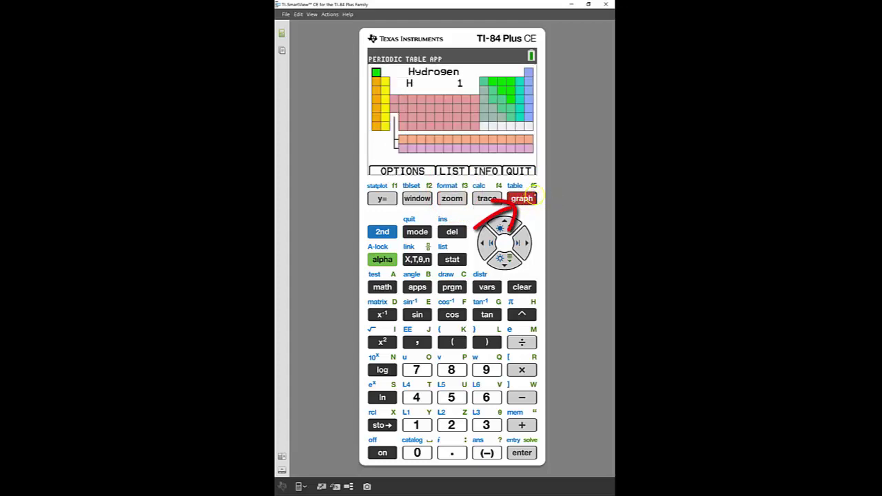
left_click(531, 198)
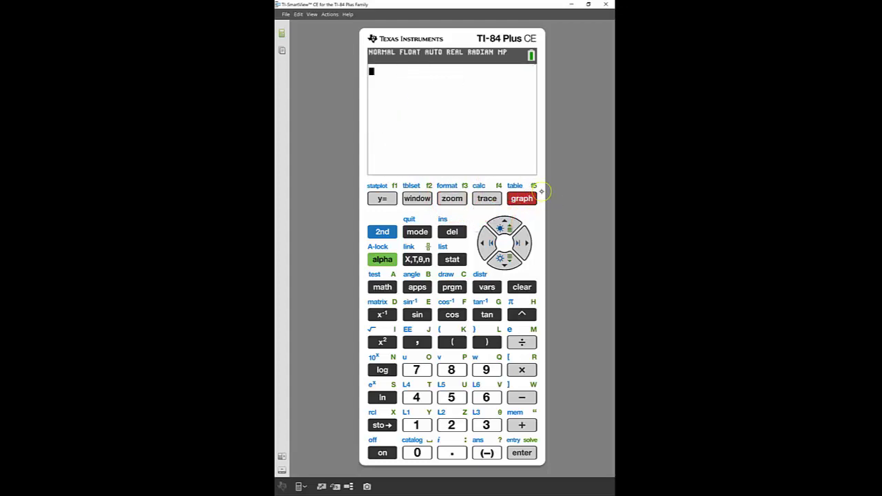
Step: Open the function catalog from the home screen, jump to the entries starting with G, and highlight gcd(
key("Escape")
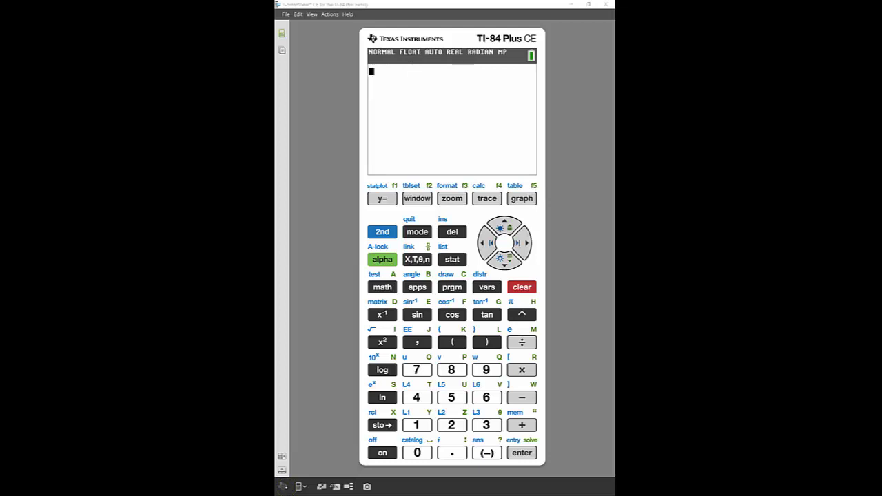
left_click(394, 232)
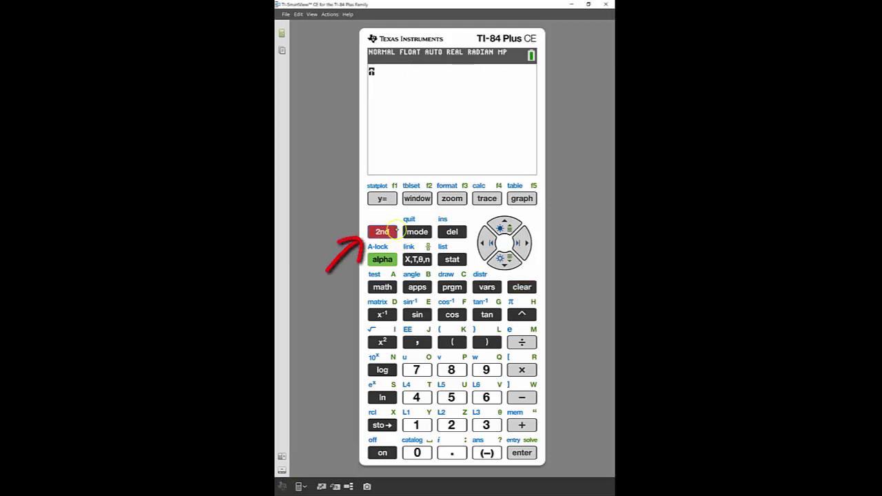
left_click(421, 452)
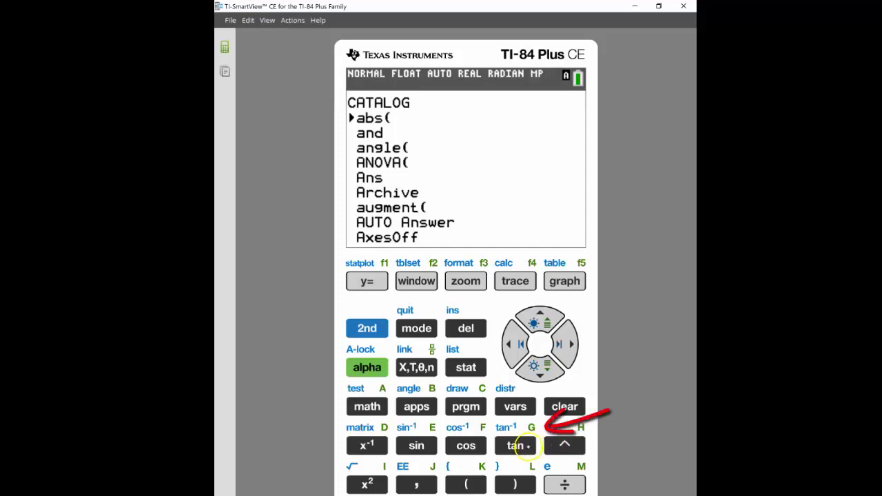
key("g")
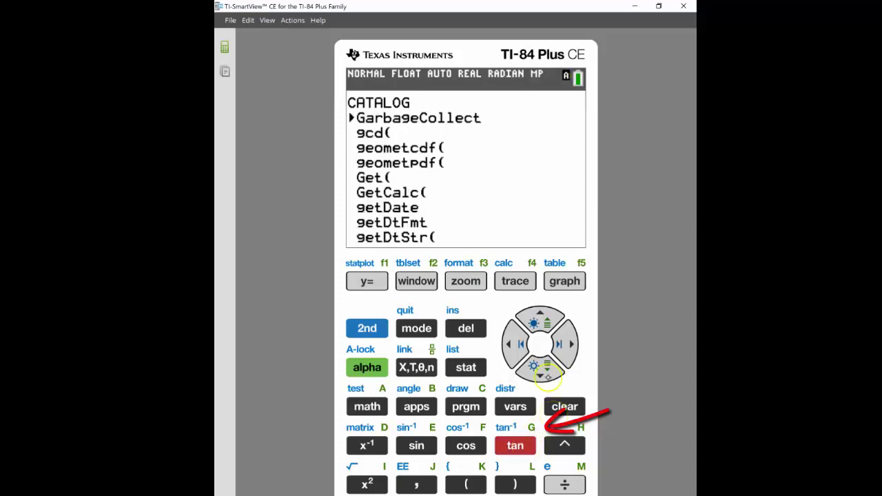
left_click(569, 366)
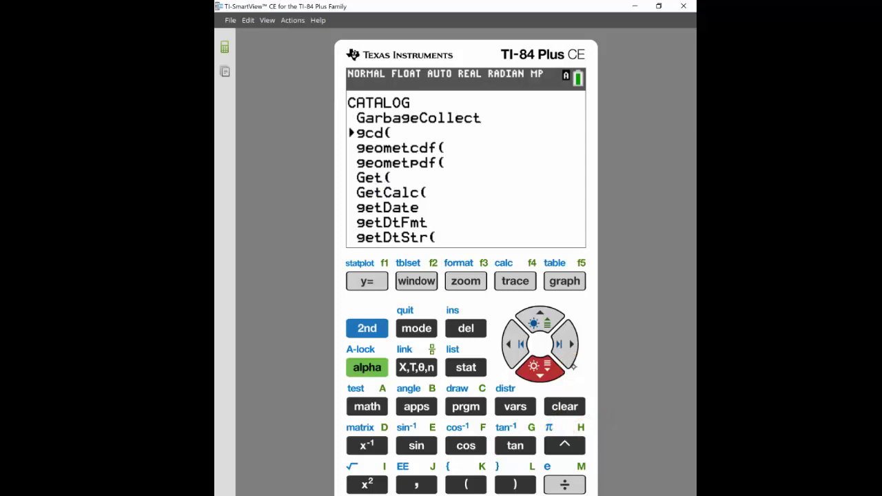
left_click(558, 363)
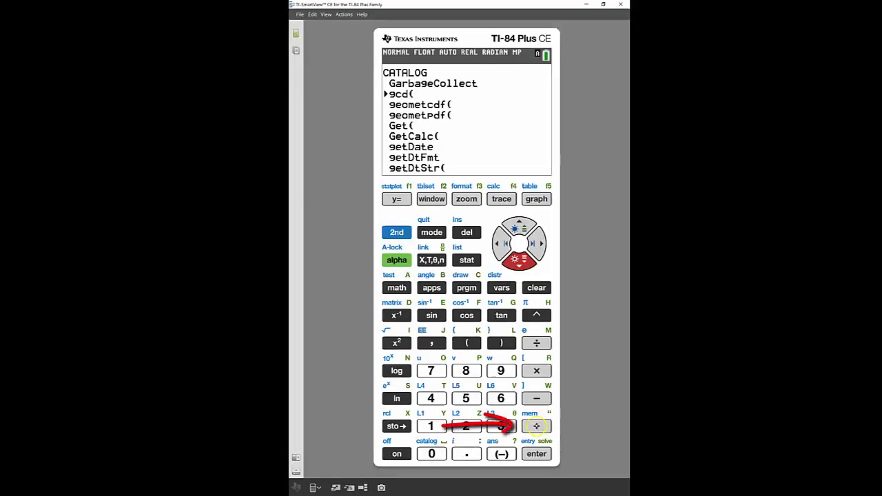
Step: Paste gcd( from its Catalog Help syntax screen and evaluate it for 81 and 105
left_click(536, 426)
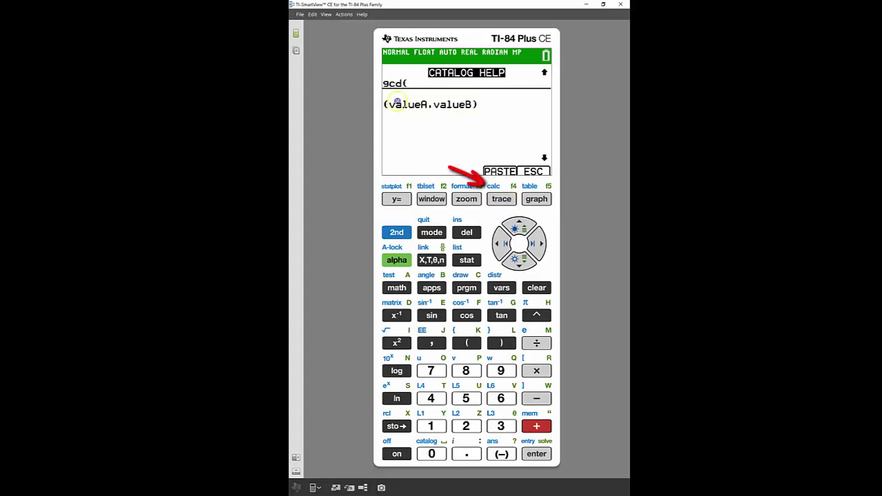
left_click(508, 197)
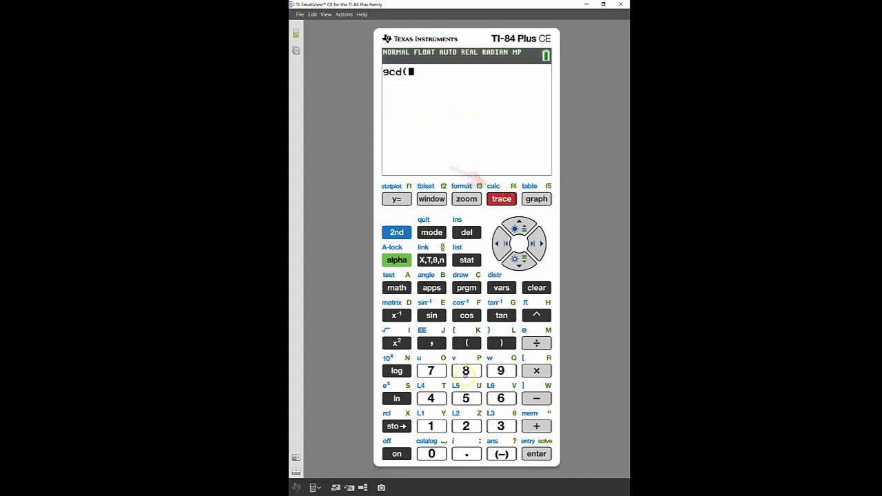
left_click(465, 371)
left_click(431, 425)
type(",10")
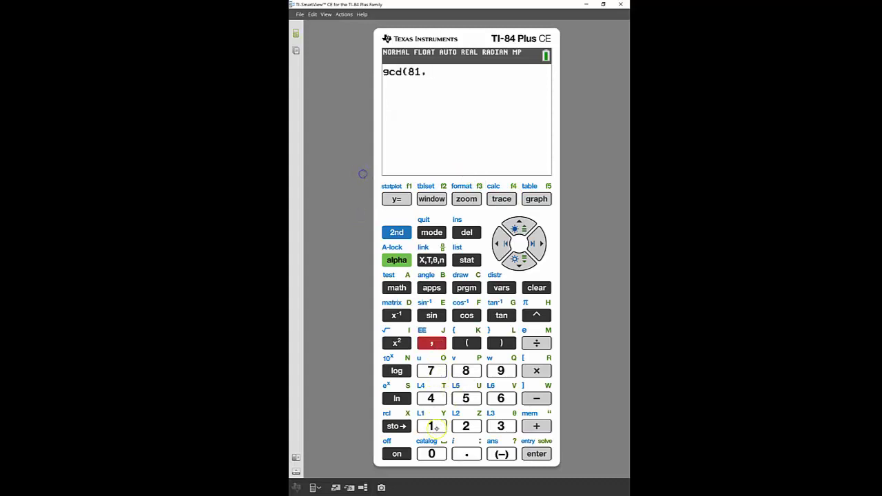
left_click(465, 399)
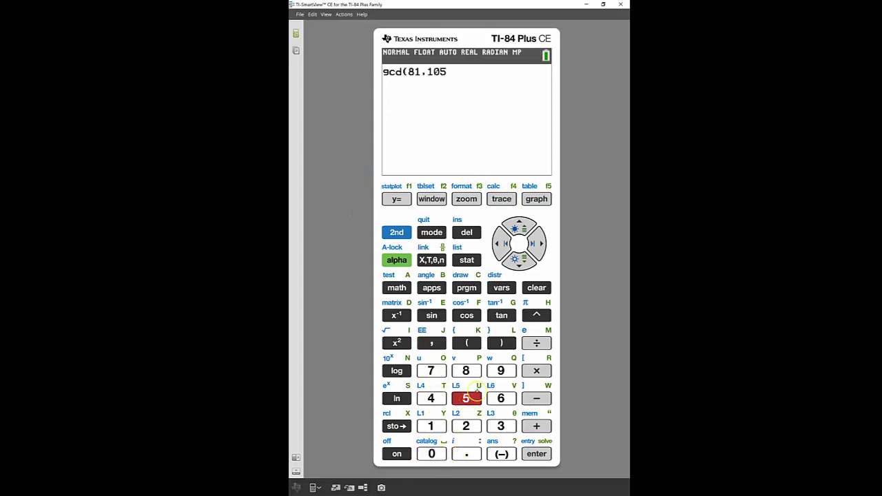
left_click(501, 342)
key("Return")
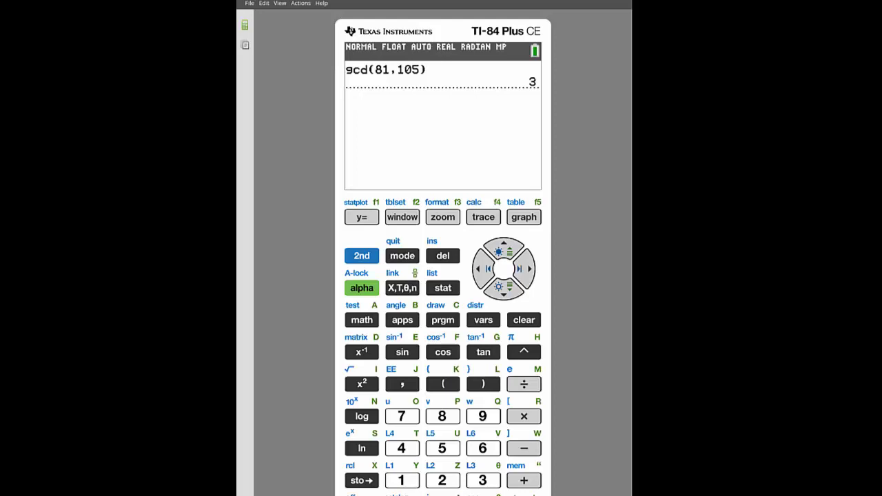
Step: Open the list of math commands, check Catalog Help for the ▸Frac entry, and return to the home screen
key("m")
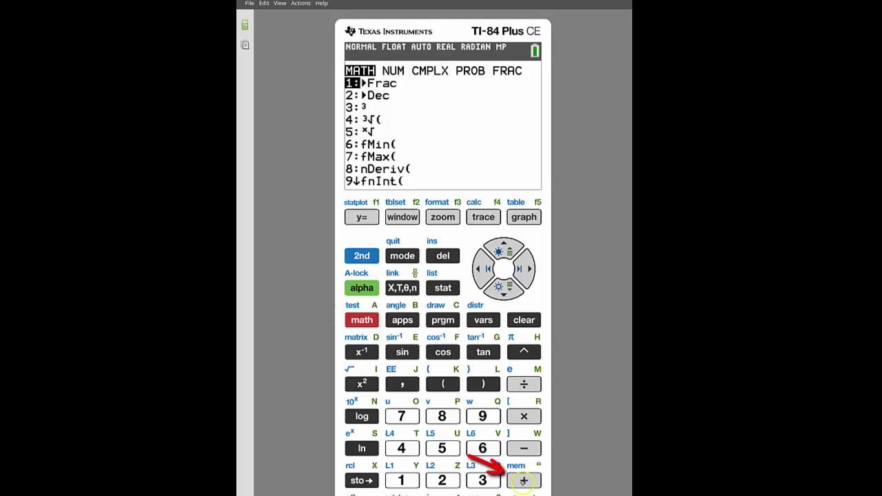
left_click(524, 480)
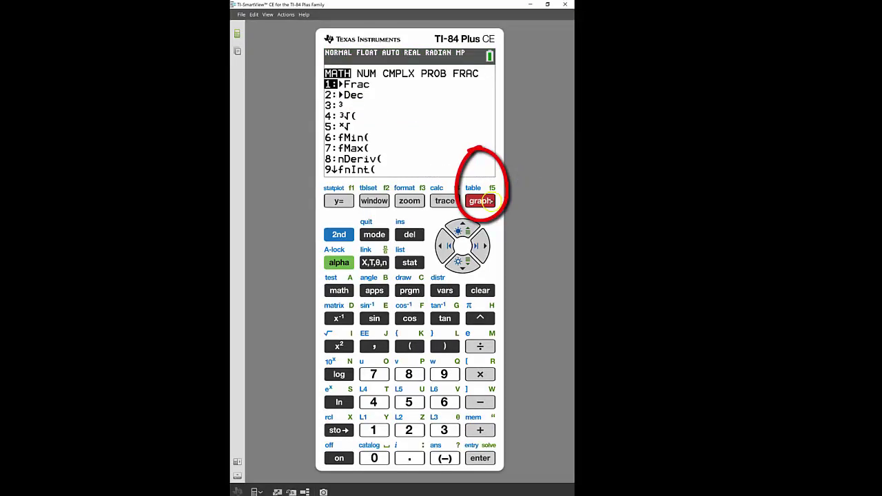
left_click(480, 290)
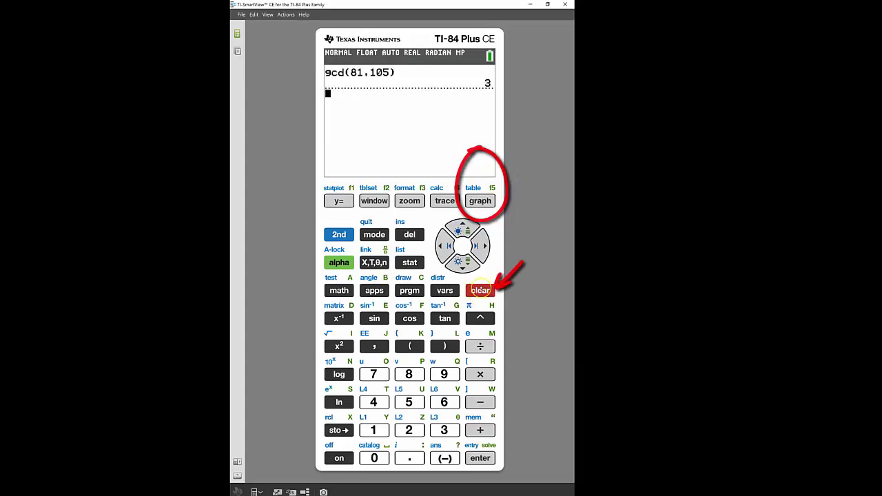